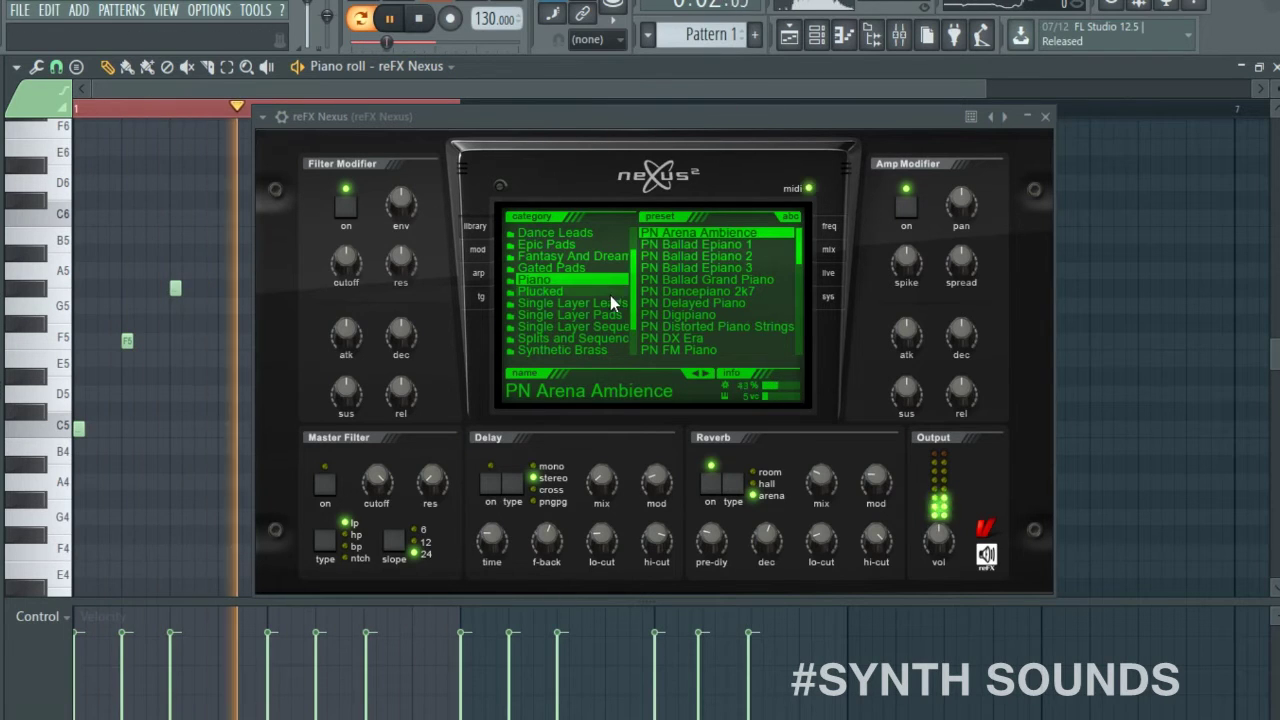
Close the Nexus instrument and extend the piano roll's time selection to the start of bar 5.
{"action": "left_click", "coordinate": [1045, 117]}
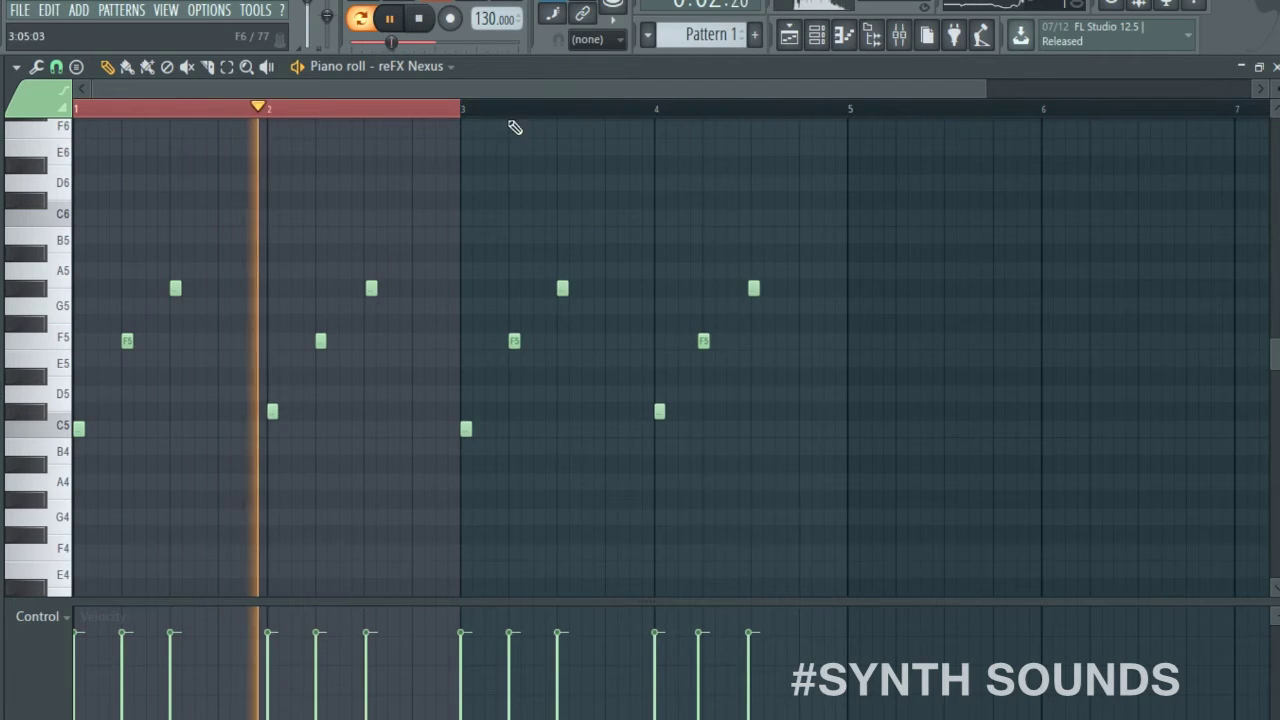
{"action": "left_click_drag", "start_coordinate": [457, 110], "coordinate": [850, 120]}
{"action": "left_click", "coordinate": [909, 165]}
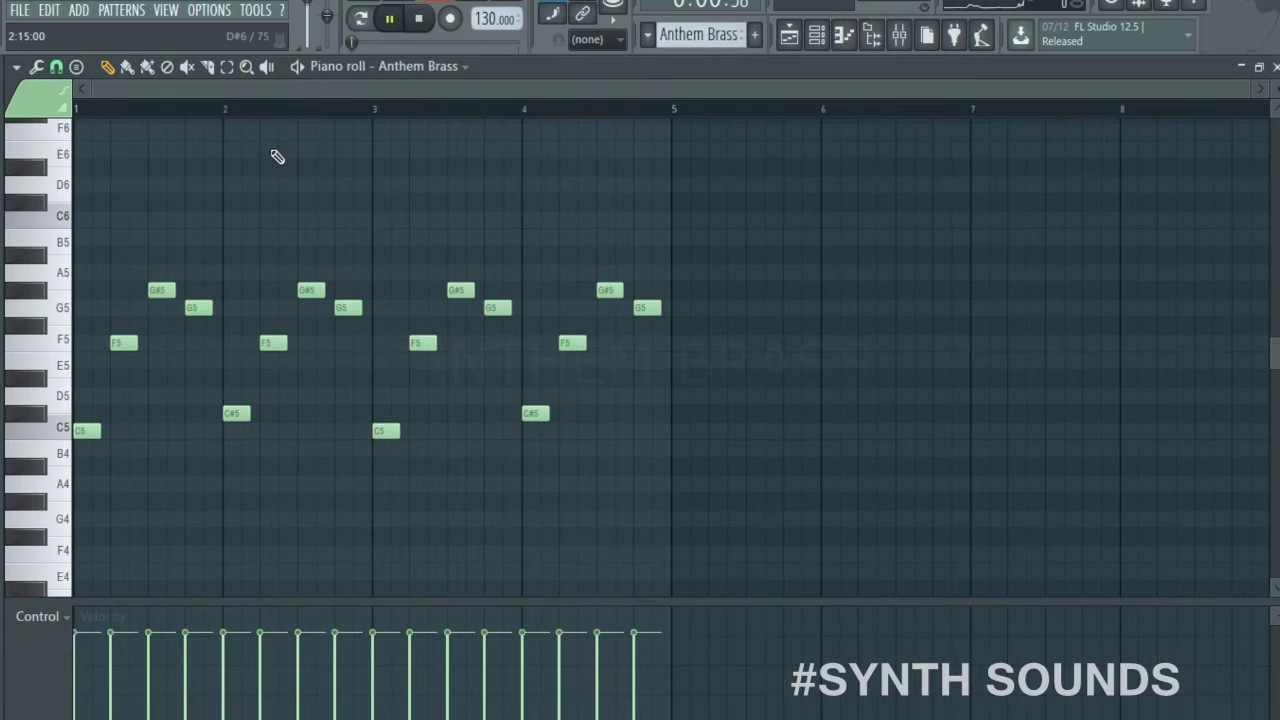
Show the mixer and set the Anthem Brass track's level to 68%.
{"action": "left_click", "coordinate": [926, 35]}
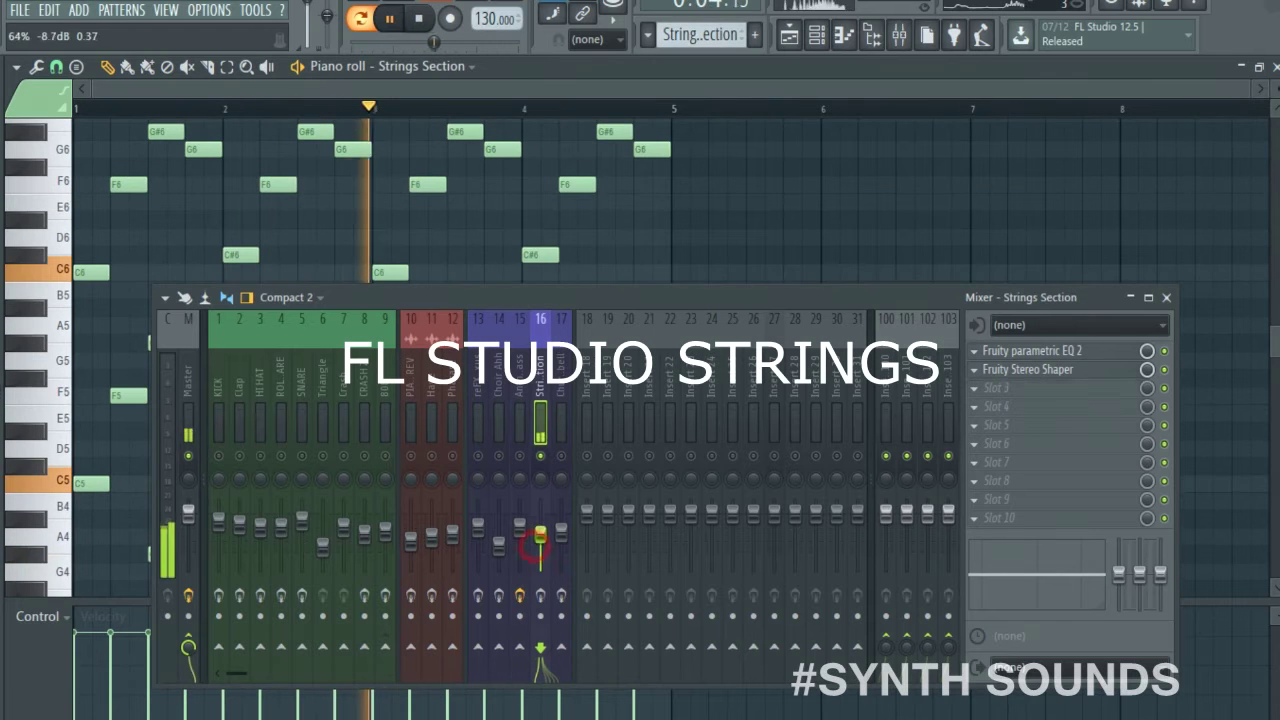
{"action": "left_click", "coordinate": [527, 528]}
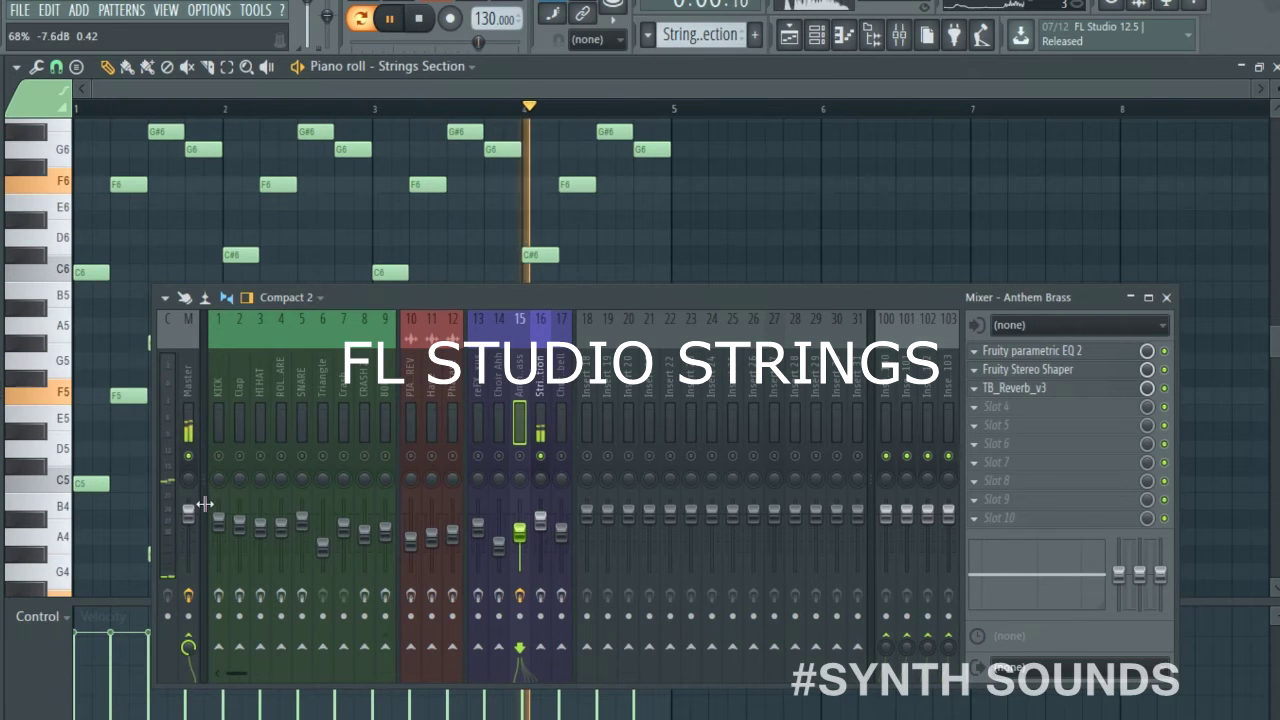
Narrow the mixer and move it clear of the notes, and set the Choir Ahh track's level to 90%.
{"action": "left_click_drag", "start_coordinate": [150, 483], "coordinate": [633, 475]}
{"action": "scroll", "coordinate": [781, 382], "scroll_direction": "down", "scroll_amount": 3}
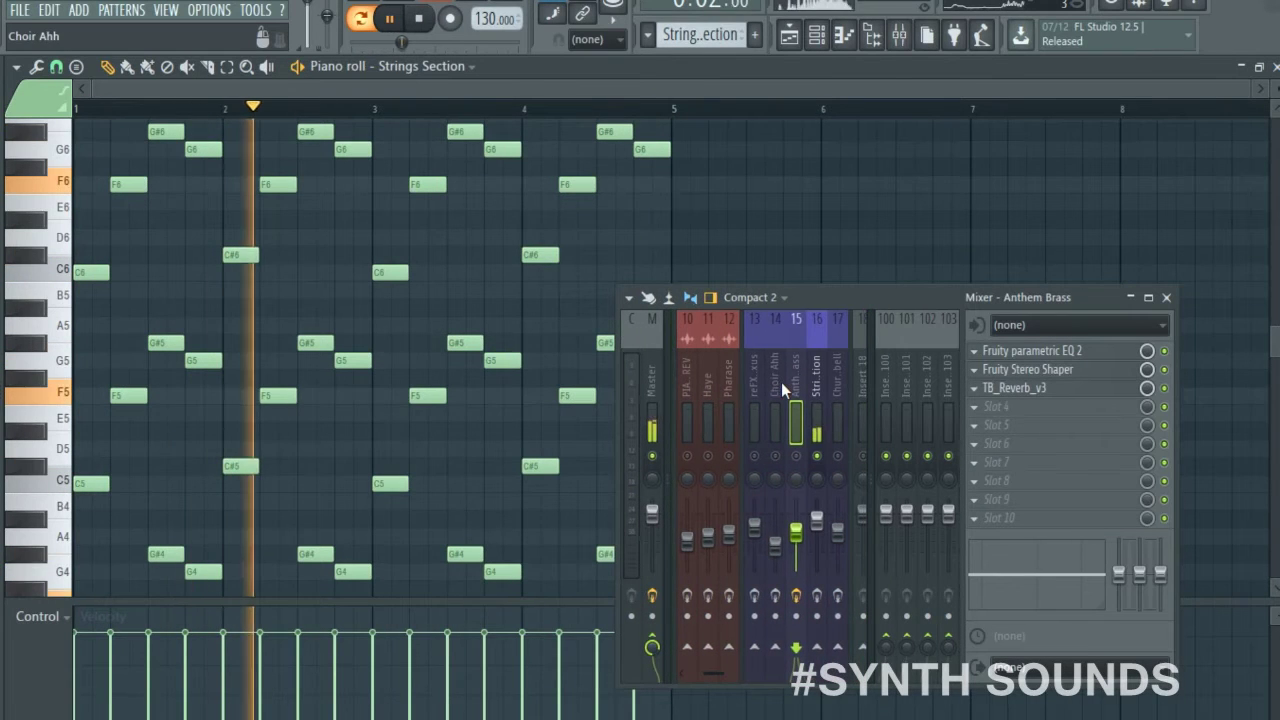
{"action": "left_click_drag", "start_coordinate": [863, 302], "coordinate": [979, 213]}
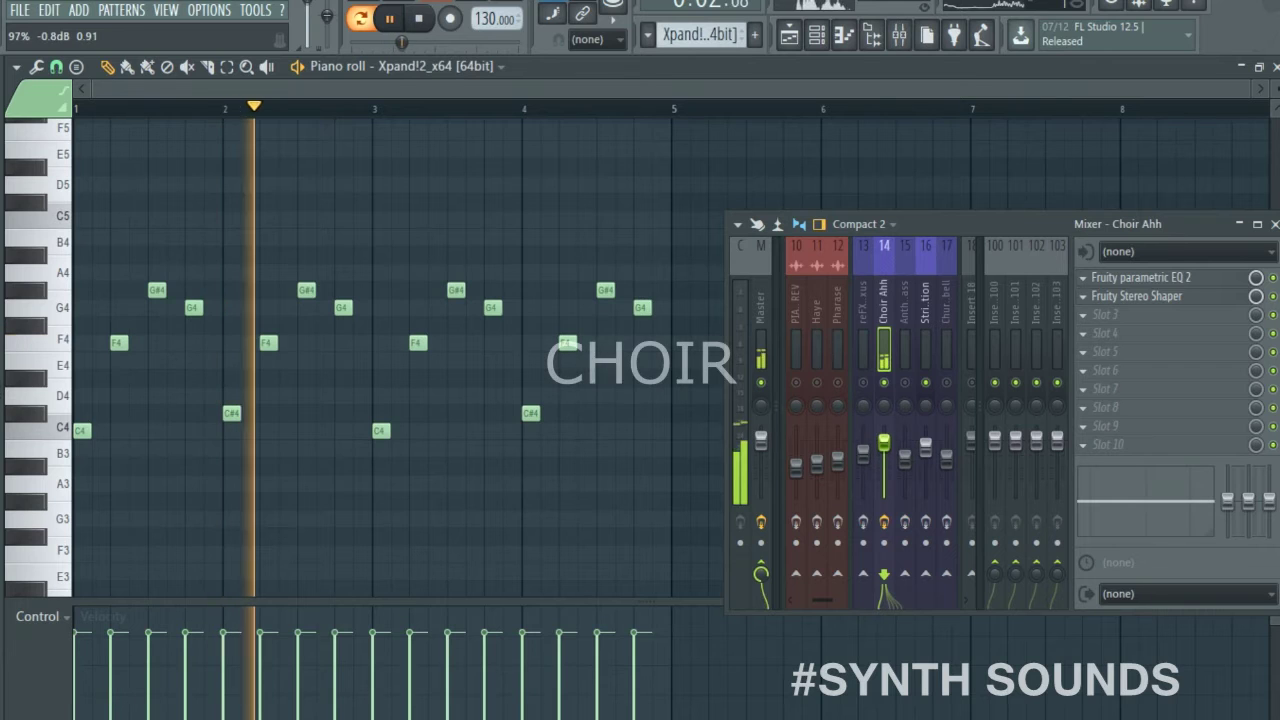
{"action": "left_click_drag", "start_coordinate": [888, 451], "coordinate": [888, 447]}
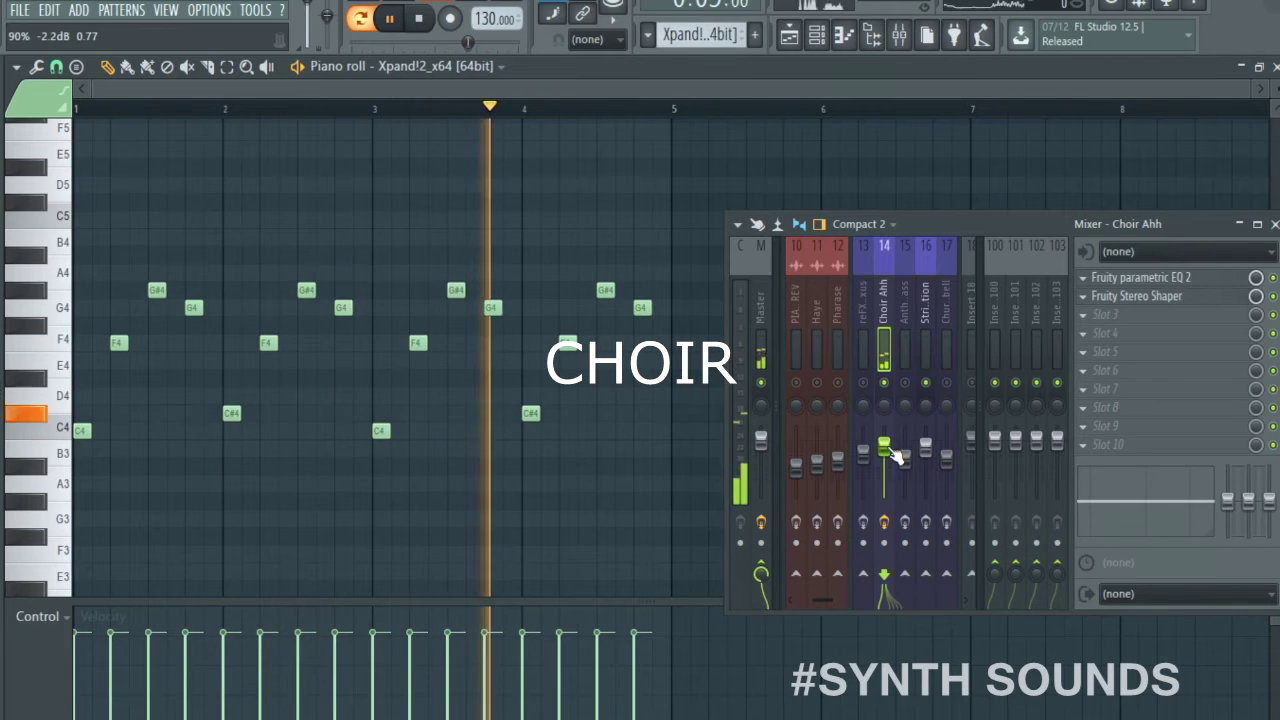
Open the Xpand!2 instrument from the channel rack to examine its Male Aah Choir+ patch, and close it.
{"action": "left_click", "coordinate": [816, 36]}
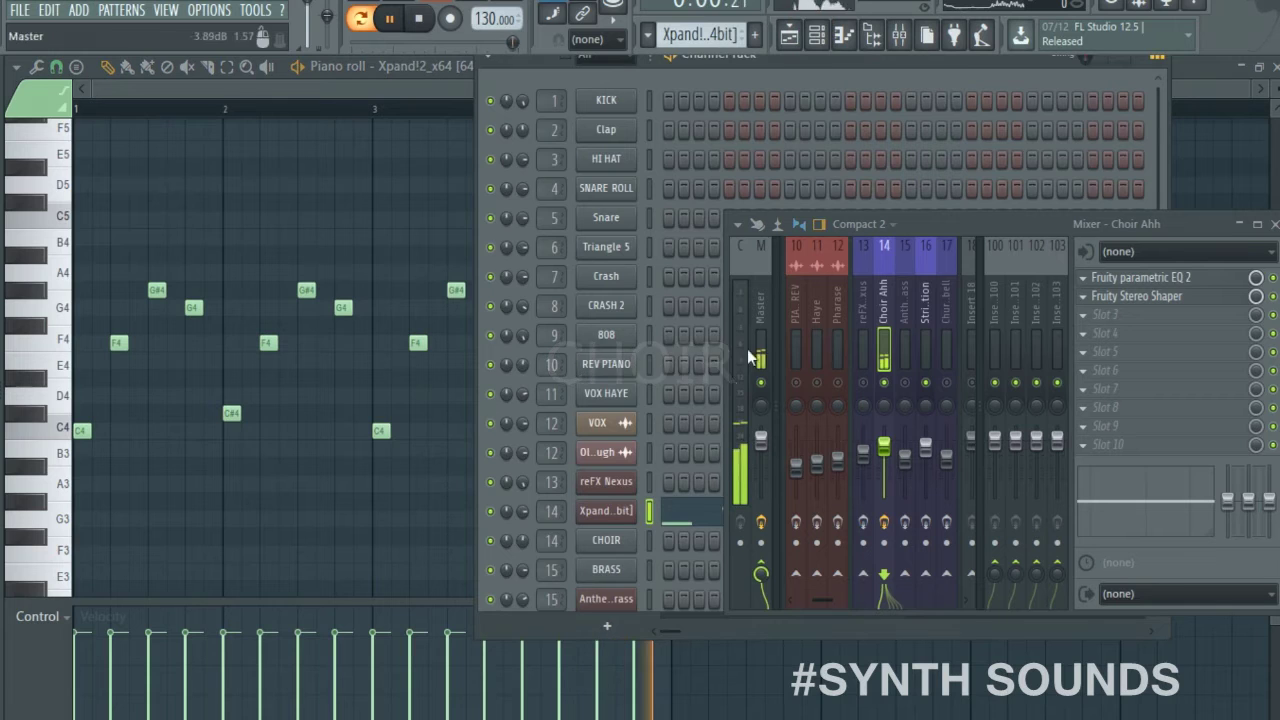
{"action": "left_click", "coordinate": [622, 505]}
{"action": "left_click_drag", "start_coordinate": [1036, 224], "coordinate": [1222, 678]}
{"action": "left_click_drag", "start_coordinate": [1048, 287], "coordinate": [1037, 226]}
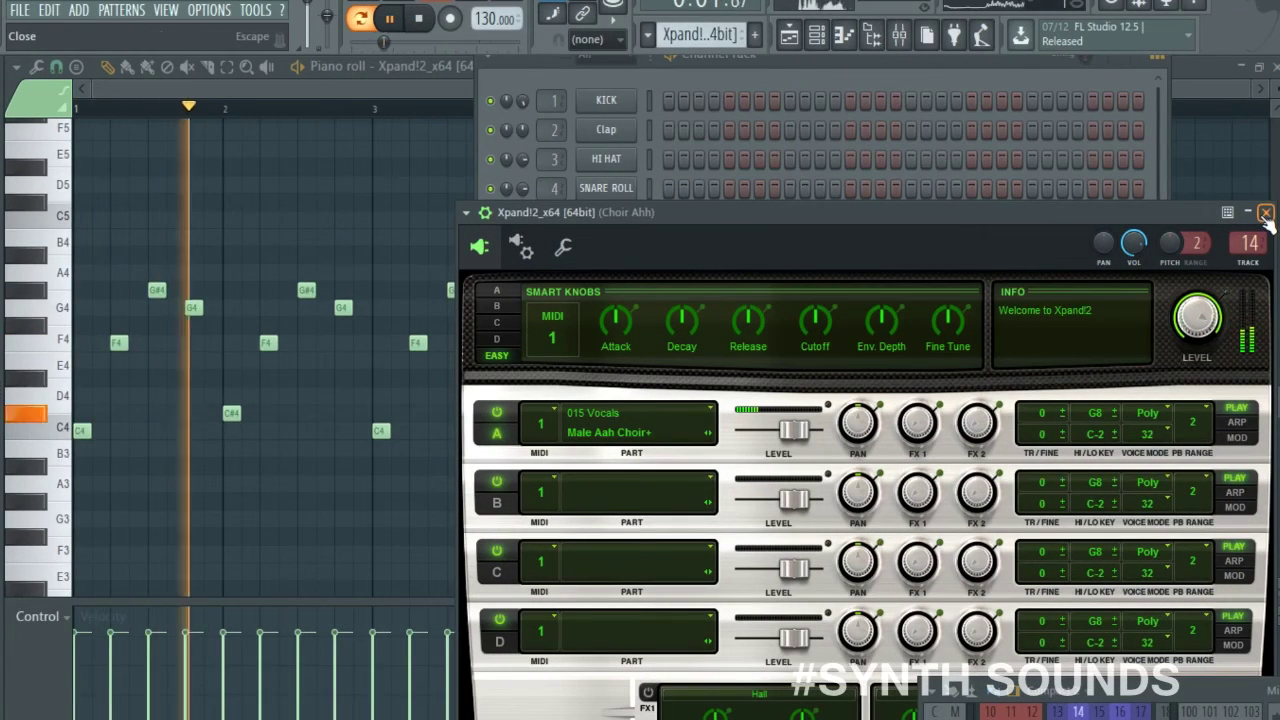
{"action": "left_click_drag", "start_coordinate": [1099, 212], "coordinate": [1080, 134]}
{"action": "left_click", "coordinate": [1240, 128]}
{"action": "key", "text": "space"}
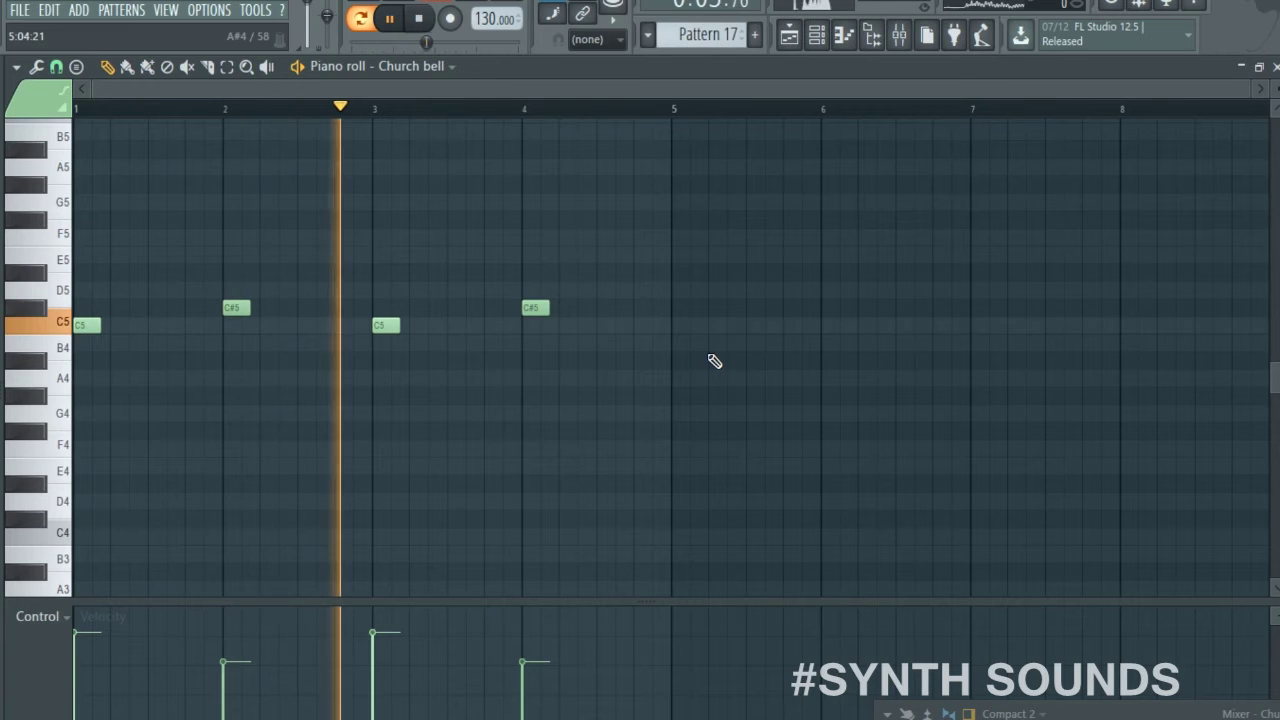
Unmute the KICK, Clap, HI HAT and snare roll tracks in the mixer.
{"action": "left_click", "coordinate": [858, 264]}
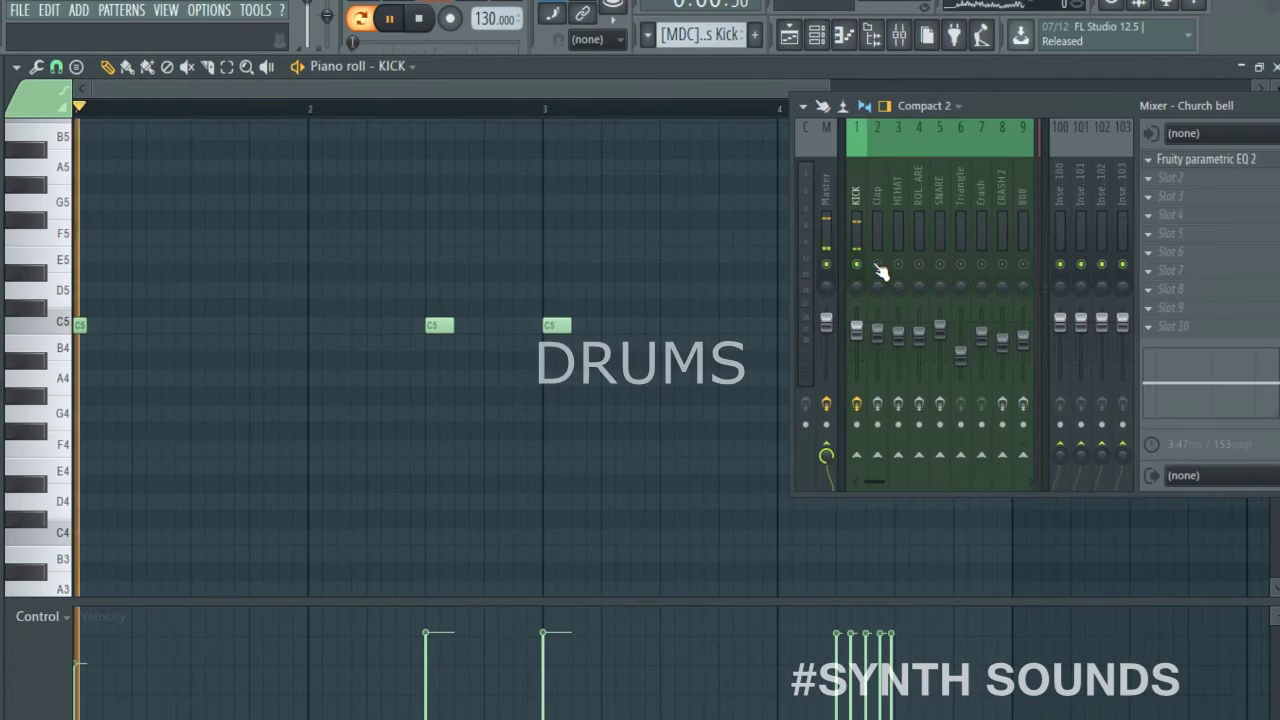
{"action": "left_click_drag", "start_coordinate": [876, 266], "coordinate": [921, 266]}
Toggle the effect slots of the Clap, HI HAT, snare roll and SNARE mixer tracks.
{"action": "left_click", "coordinate": [877, 401]}
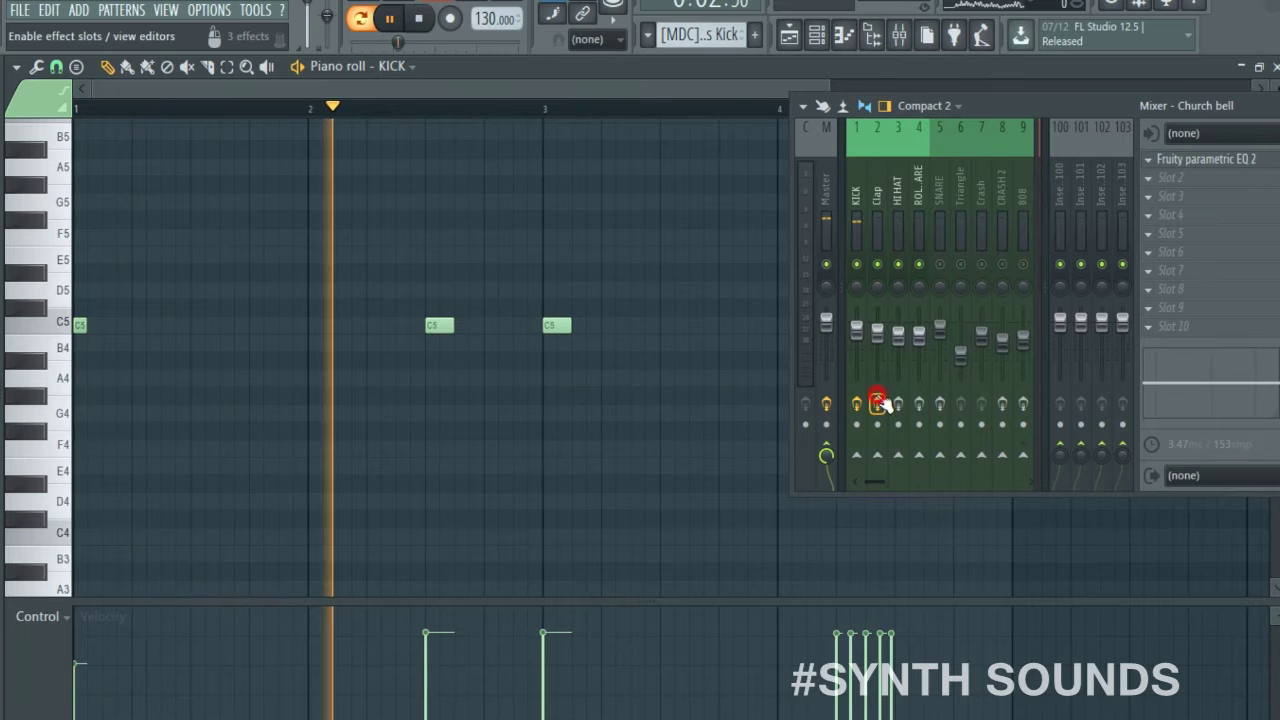
{"action": "left_click", "coordinate": [898, 402]}
{"action": "left_click", "coordinate": [919, 402]}
{"action": "left_click", "coordinate": [940, 403]}
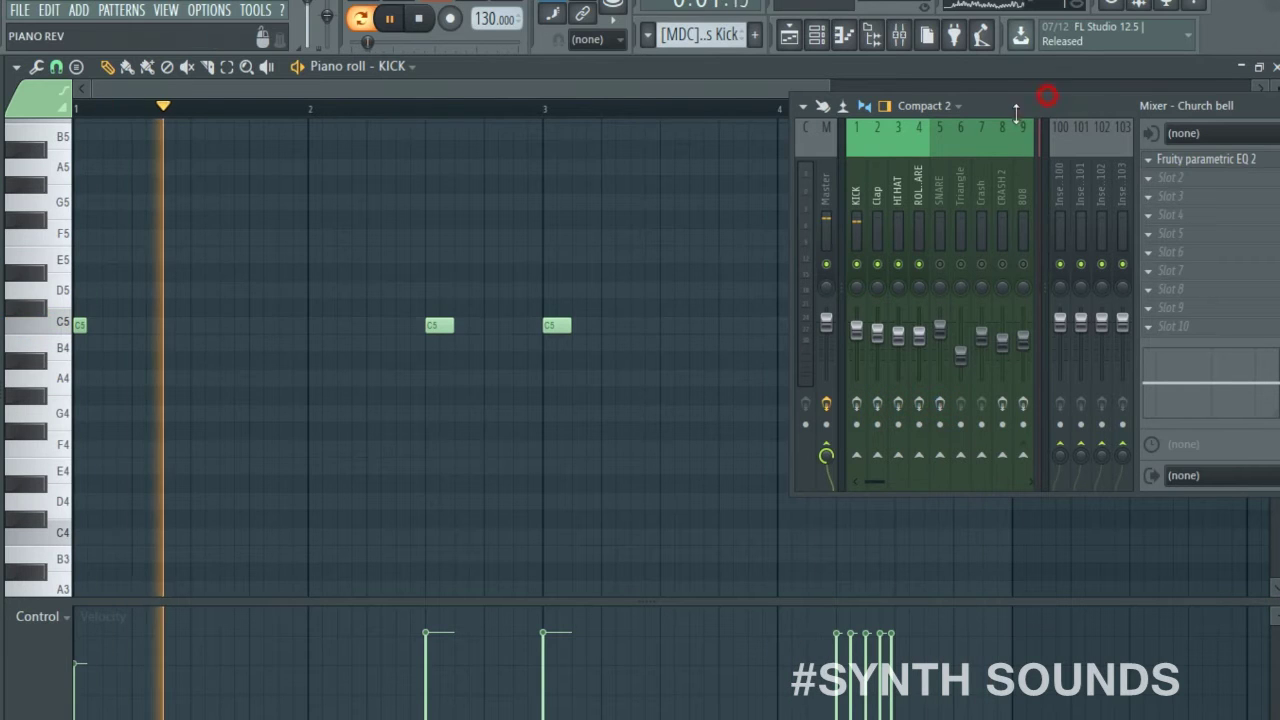
Close the mixer and switch from the kick's piano roll to the playlist.
{"action": "left_click_drag", "start_coordinate": [1029, 105], "coordinate": [829, 188]}
{"action": "left_click", "coordinate": [1141, 188]}
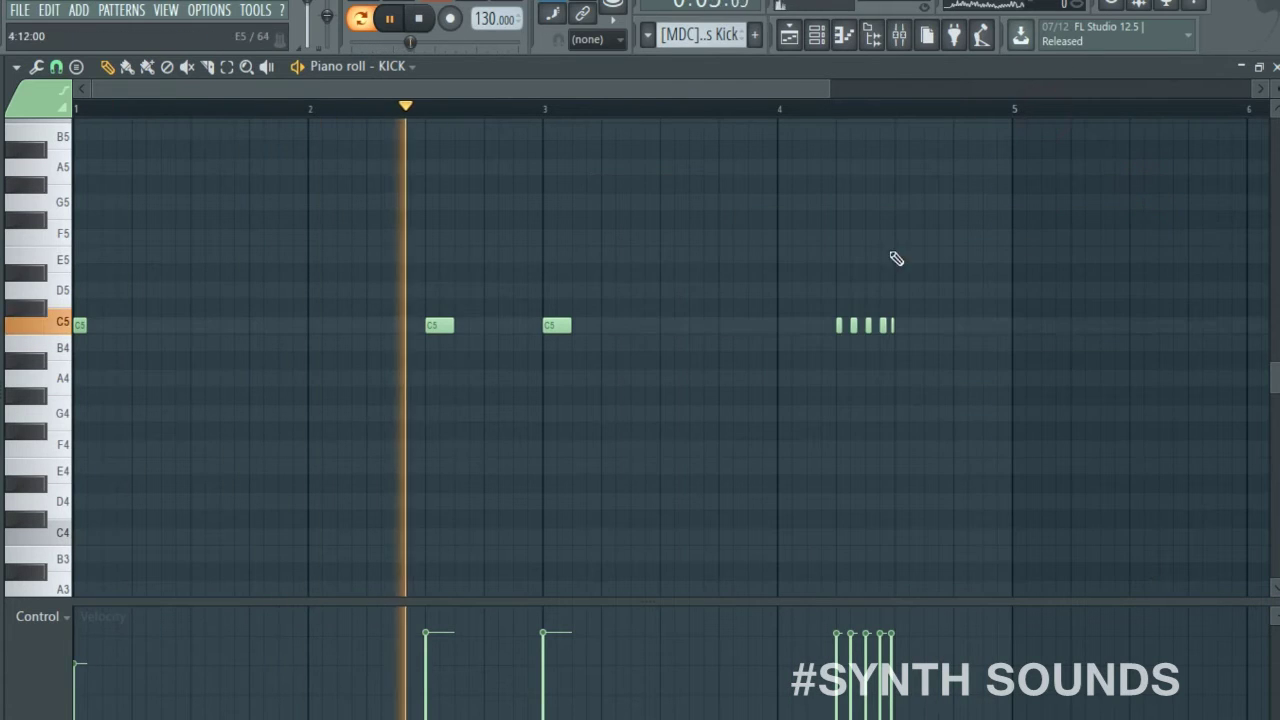
{"action": "scroll", "coordinate": [368, 255], "scroll_direction": "up", "scroll_amount": 2}
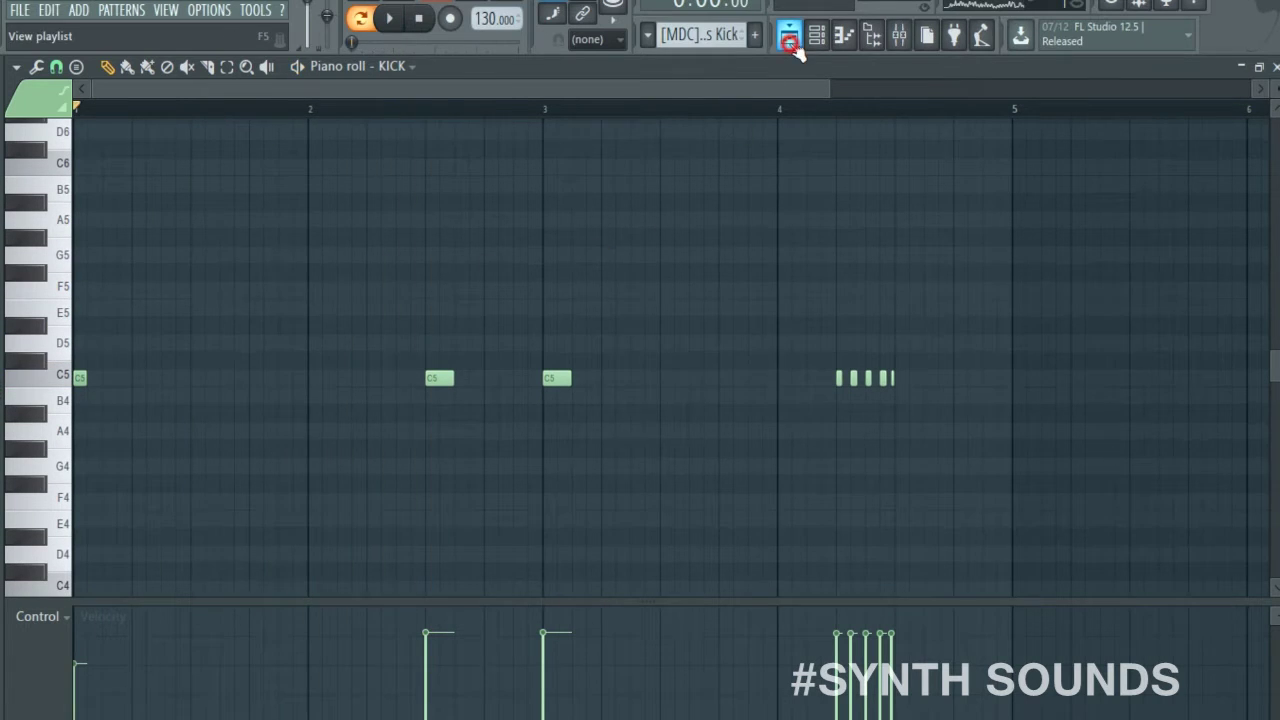
{"action": "left_click", "coordinate": [790, 38]}
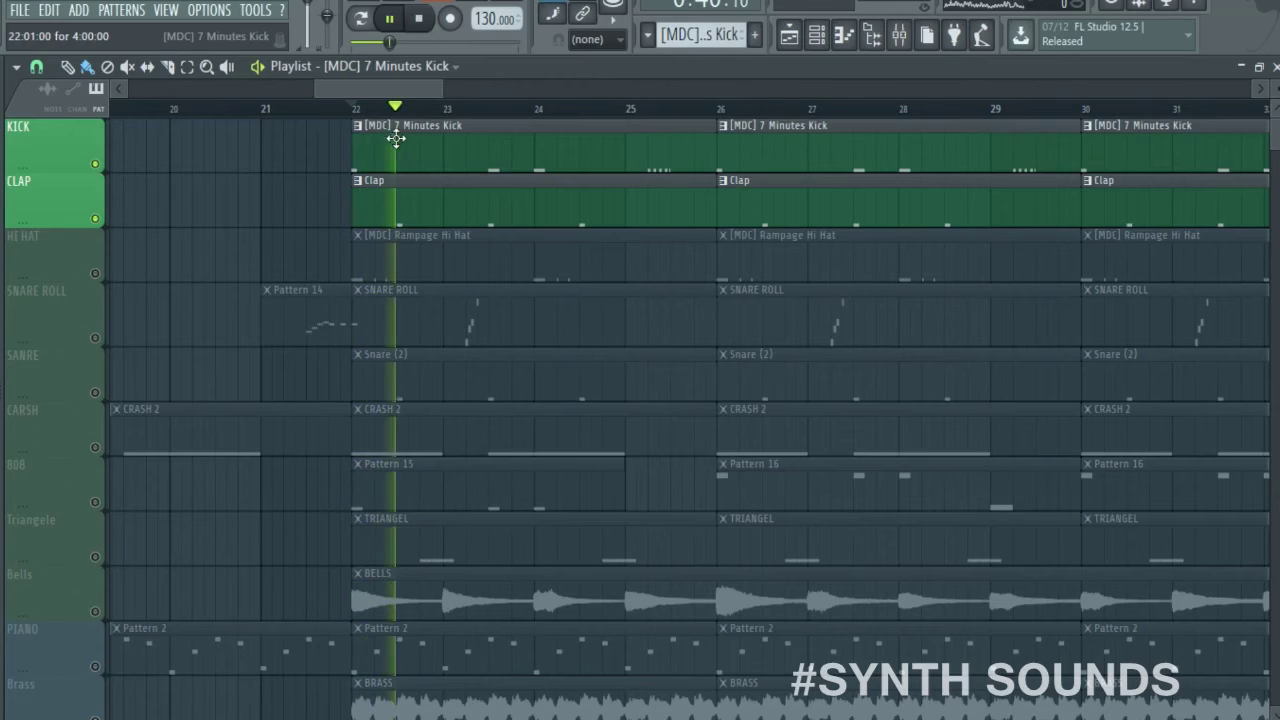
Enable the effects on the KICK, Clap and HI HAT mixer tracks while playing the arrangement from bar 22.
{"action": "left_click", "coordinate": [899, 36]}
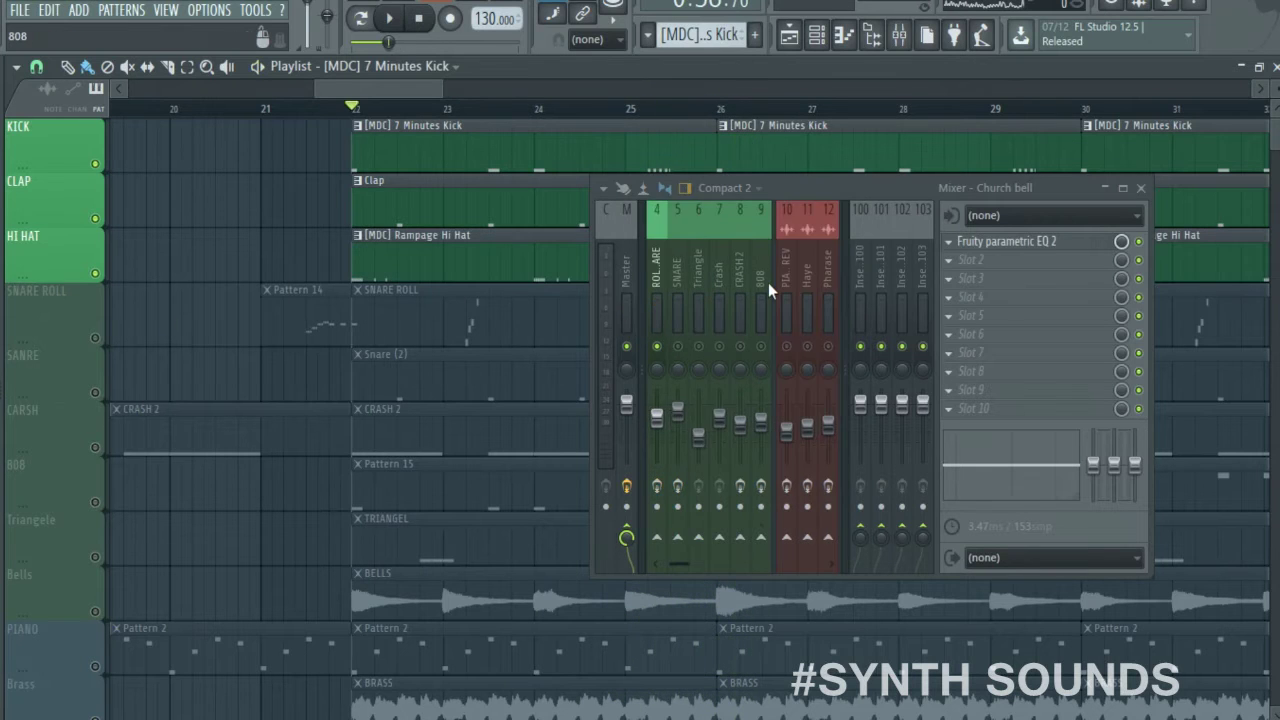
{"action": "scroll", "coordinate": [768, 284], "scroll_direction": "up", "scroll_amount": 3}
{"action": "key", "text": "space"}
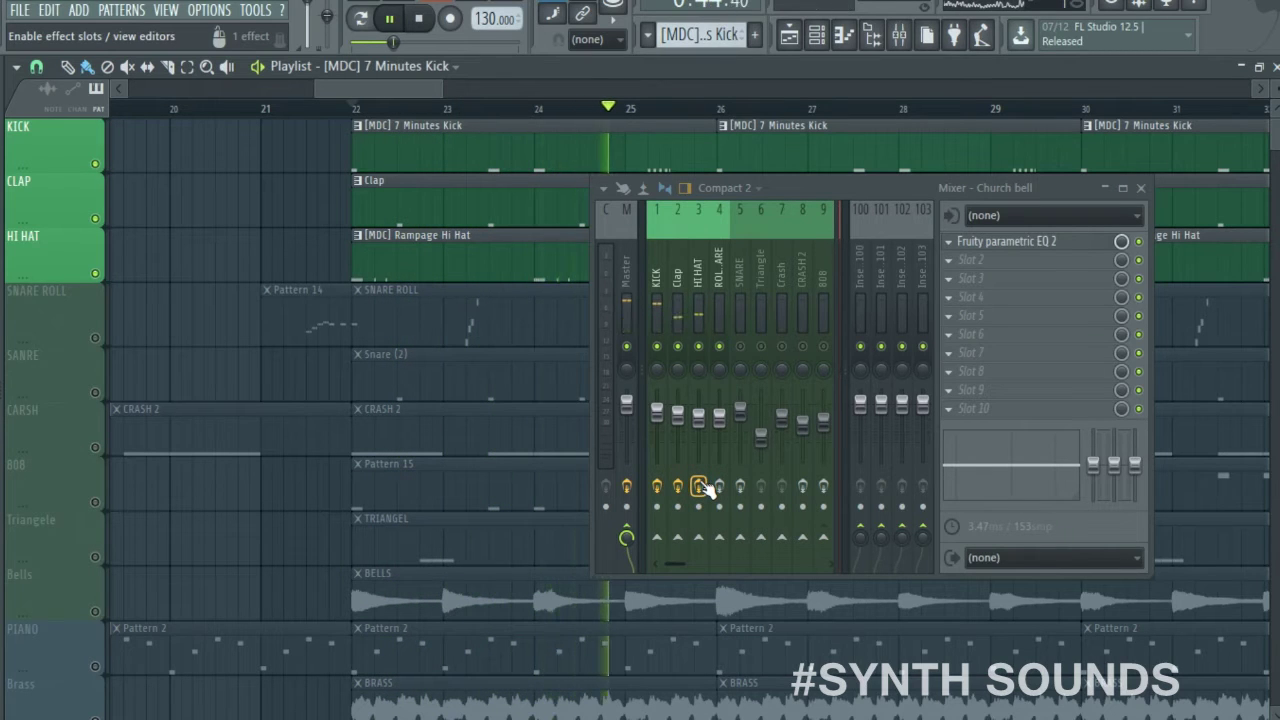
Open the Rampage Hi Hat pattern's notes and move the mixer aside to examine them.
{"action": "double_click", "coordinate": [416, 258]}
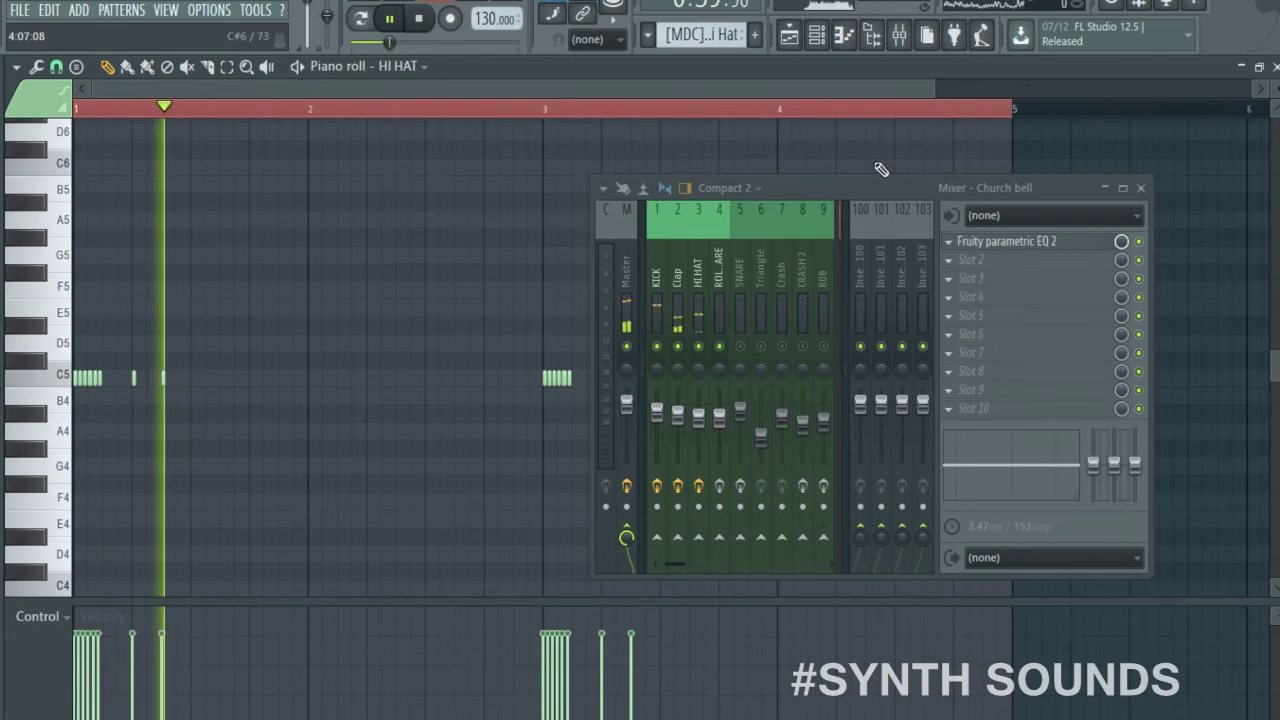
{"action": "mouse_move", "coordinate": [889, 189]}
{"action": "left_mouse_down"}
{"action": "mouse_move", "coordinate": [1049, 243]}
{"action": "mouse_move", "coordinate": [1022, 182]}
{"action": "mouse_move", "coordinate": [1029, 292]}
{"action": "mouse_move", "coordinate": [984, 190]}
{"action": "left_mouse_up"}
{"action": "left_click_drag", "start_coordinate": [984, 190], "coordinate": [982, 182]}
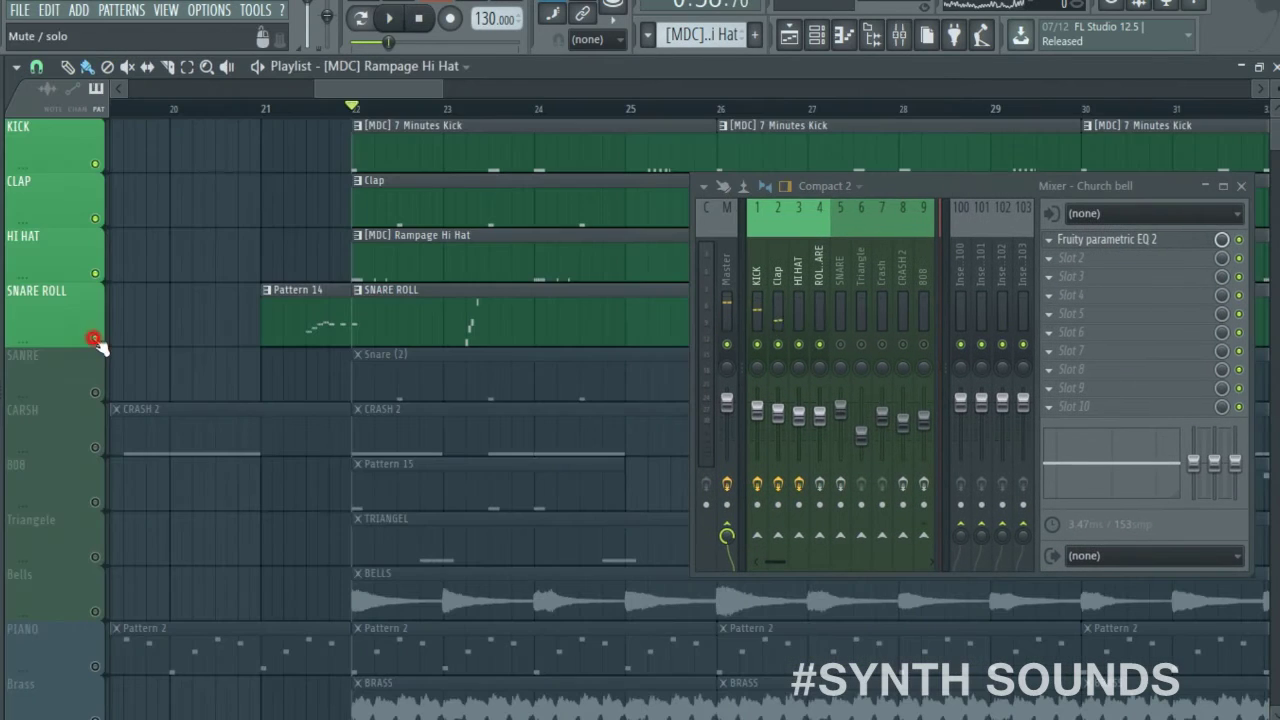
Open the SNARE ROLL pattern's notes and enable the effects on the snare roll mixer track.
{"action": "double_click", "coordinate": [514, 324]}
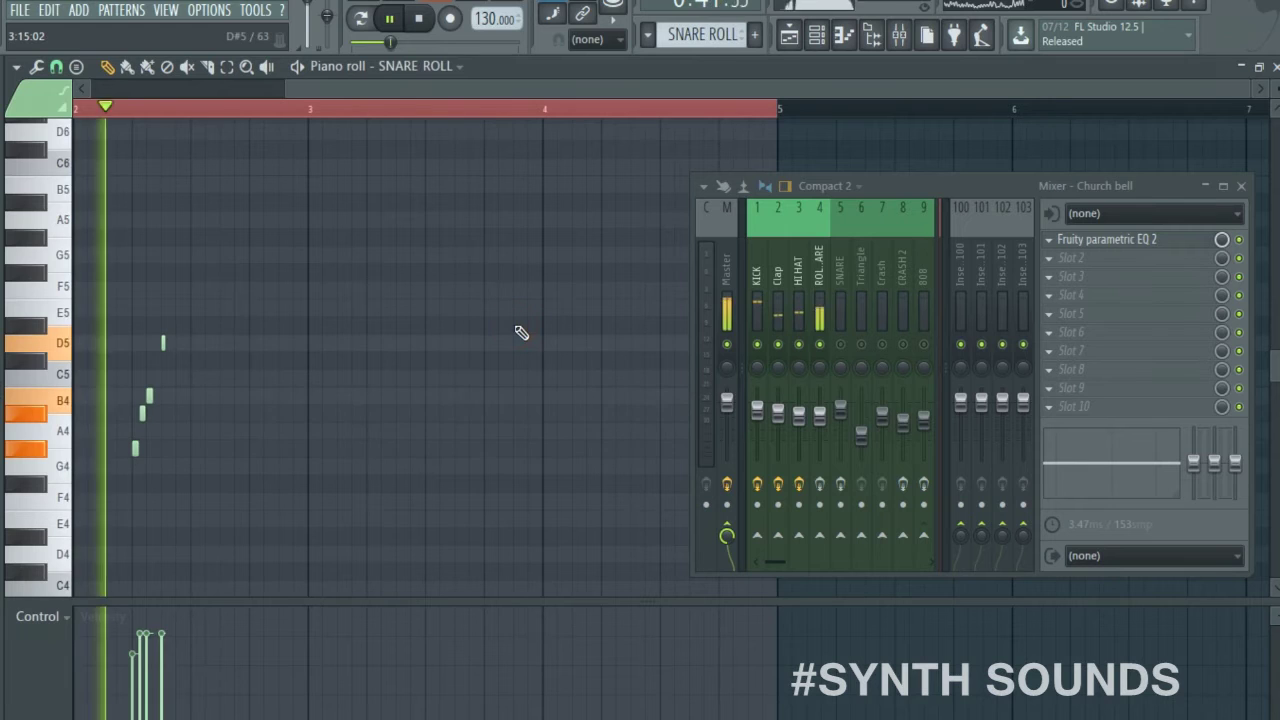
{"action": "left_click", "coordinate": [819, 484]}
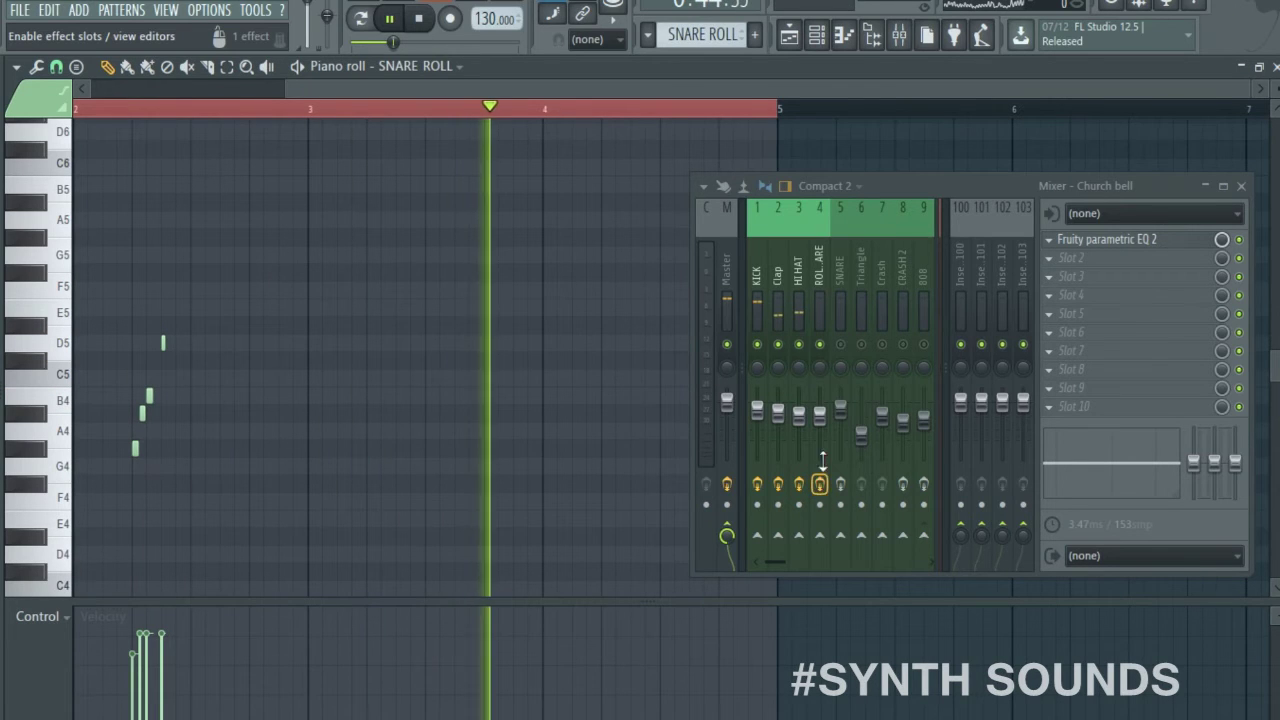
{"action": "left_click_drag", "start_coordinate": [948, 186], "coordinate": [900, 182]}
{"action": "left_click_drag", "start_coordinate": [291, 90], "coordinate": [38, 120]}
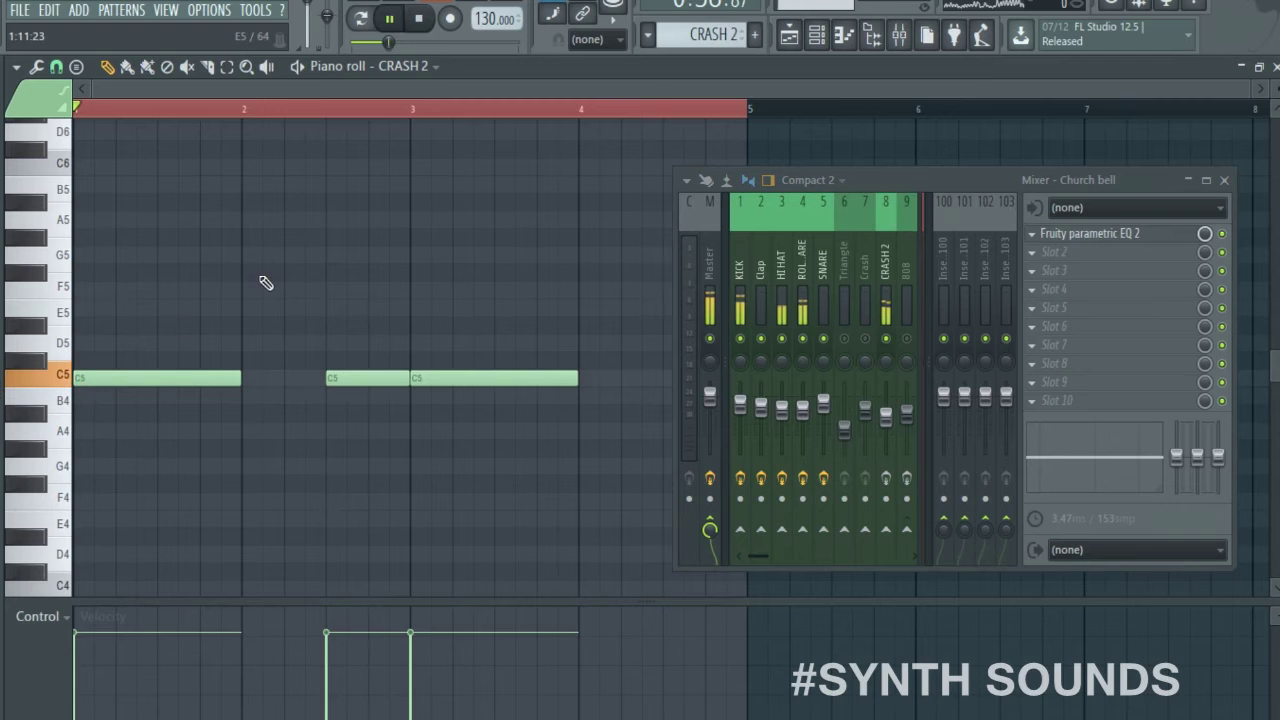
Enable the effects on the CRASH 2 mixer track and return to the playlist with playback stopped.
{"action": "key", "text": "space"}
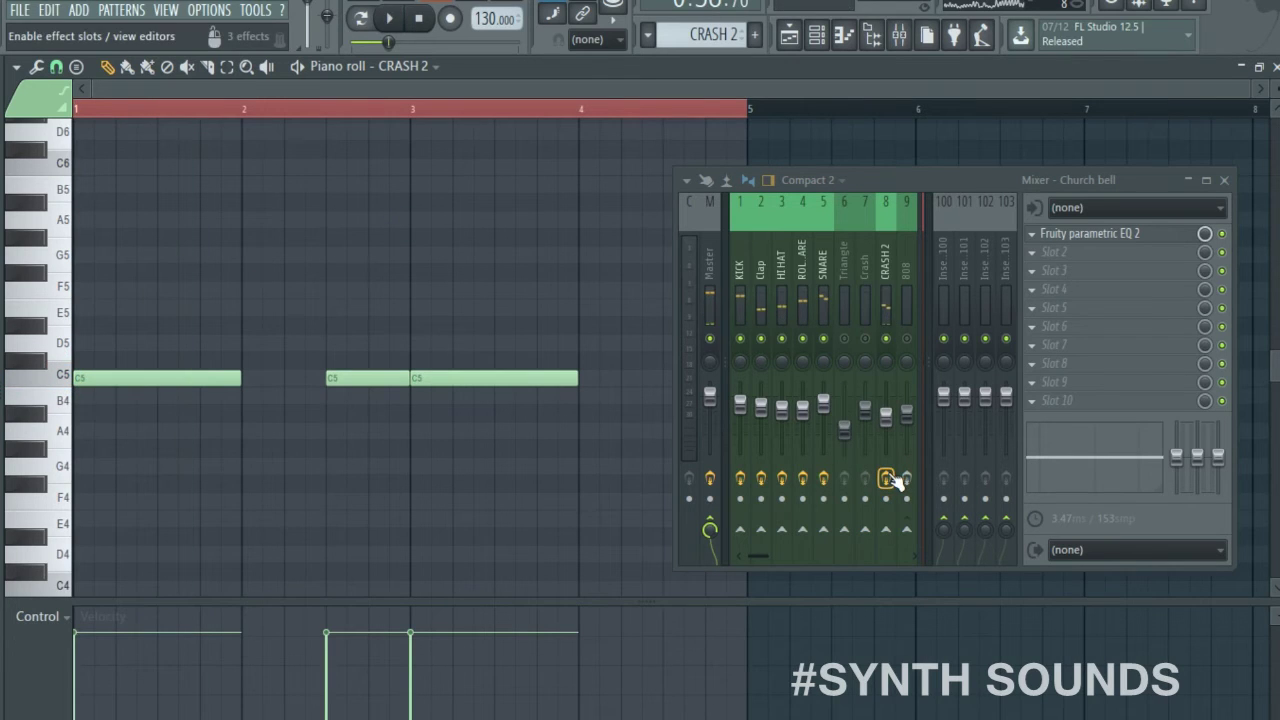
{"action": "left_click", "coordinate": [793, 46]}
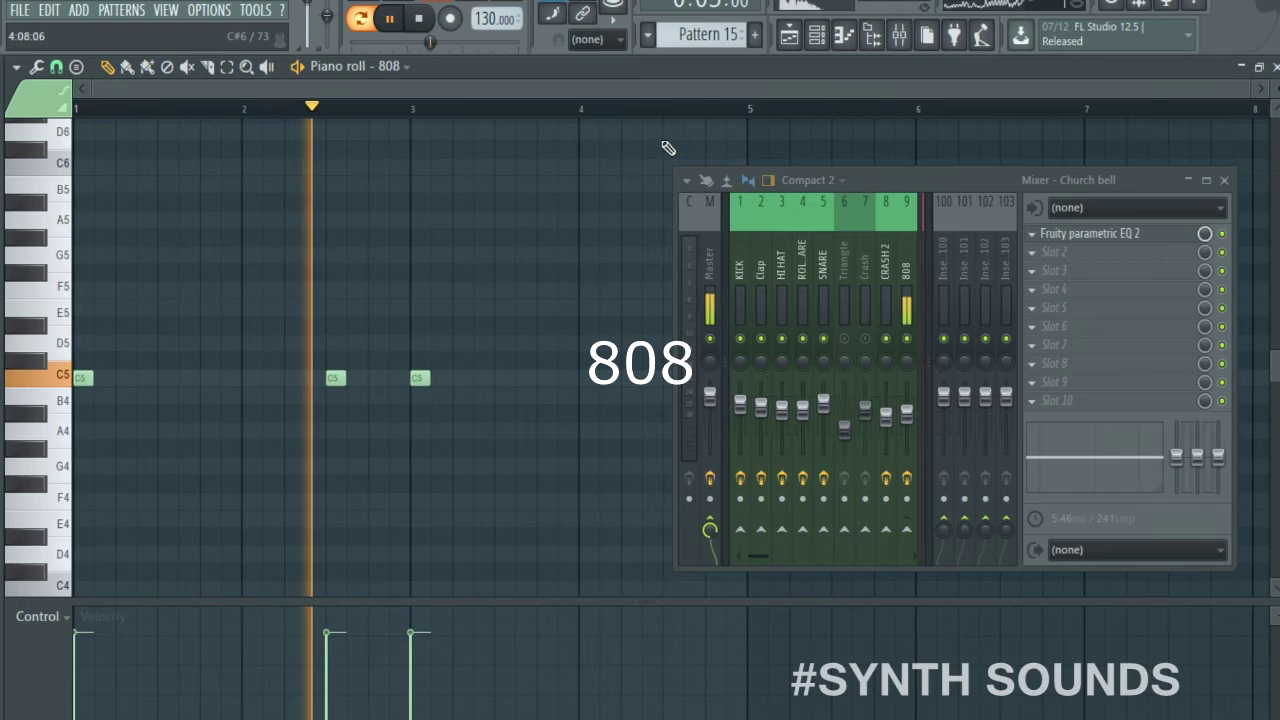
Move the mixer out of the way, examine the 808 notes in Pattern 16, and return to the playlist.
{"action": "left_click", "coordinate": [793, 46]}
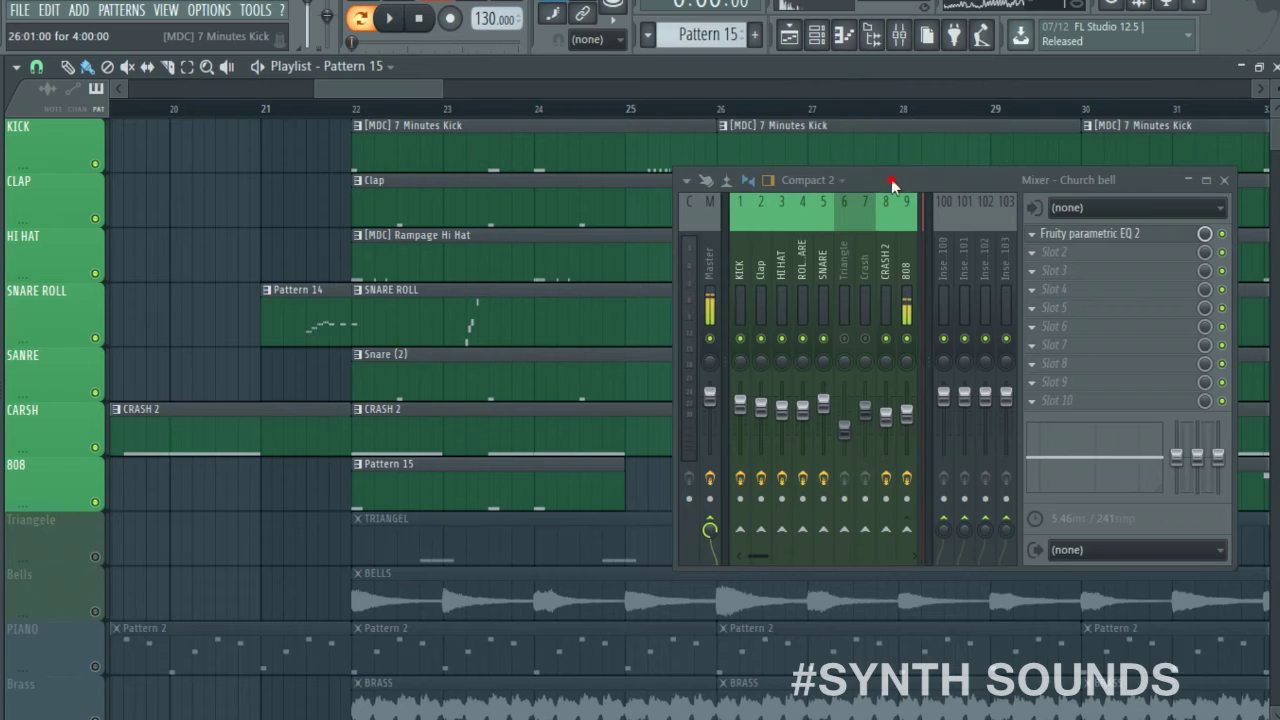
{"action": "left_click_drag", "start_coordinate": [893, 185], "coordinate": [983, 647]}
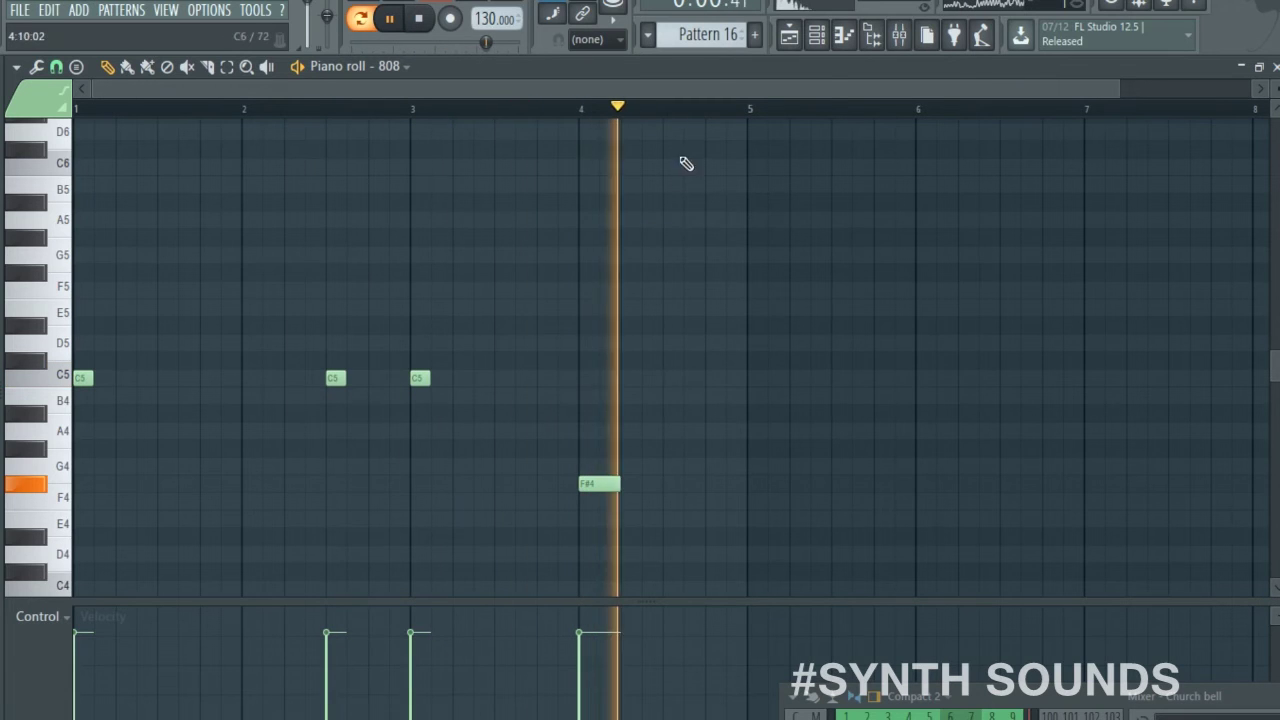
{"action": "key", "text": "space"}
{"action": "left_click", "coordinate": [790, 36]}
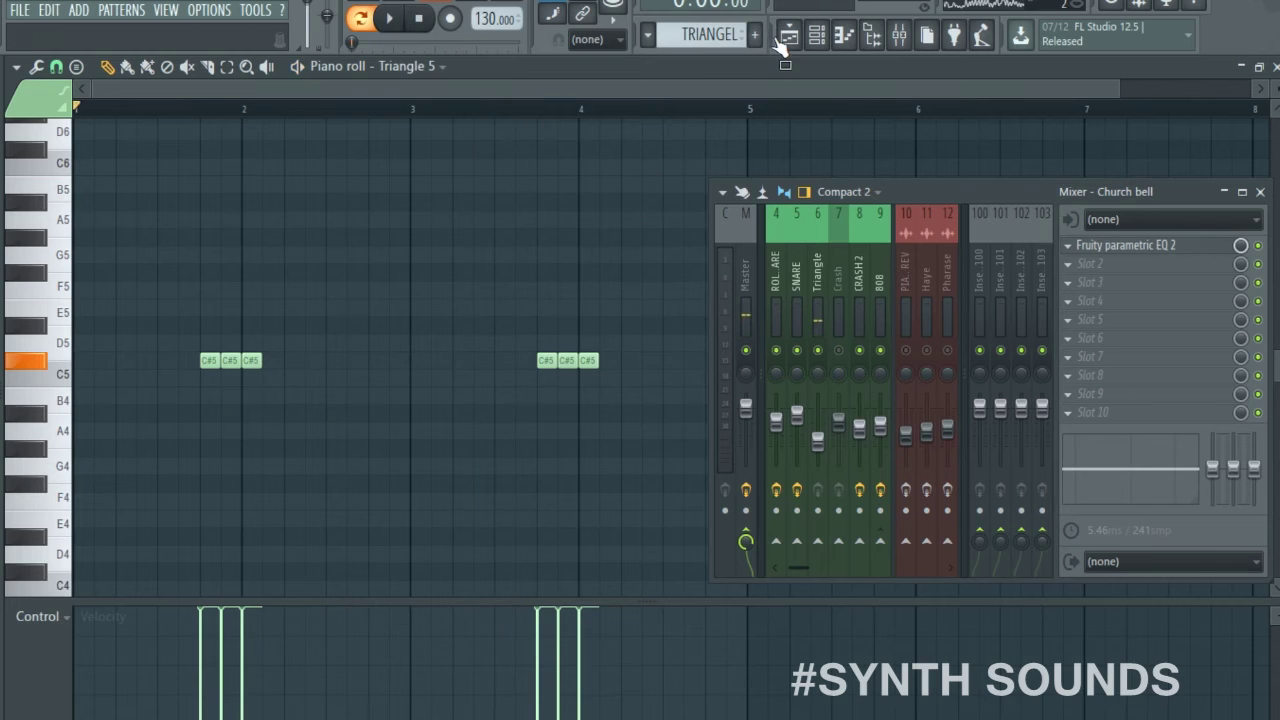
Return from the Triangle 5 notes to the playlist and unmute the Triangele track.
{"action": "left_click", "coordinate": [787, 36]}
{"action": "left_click", "coordinate": [95, 557]}
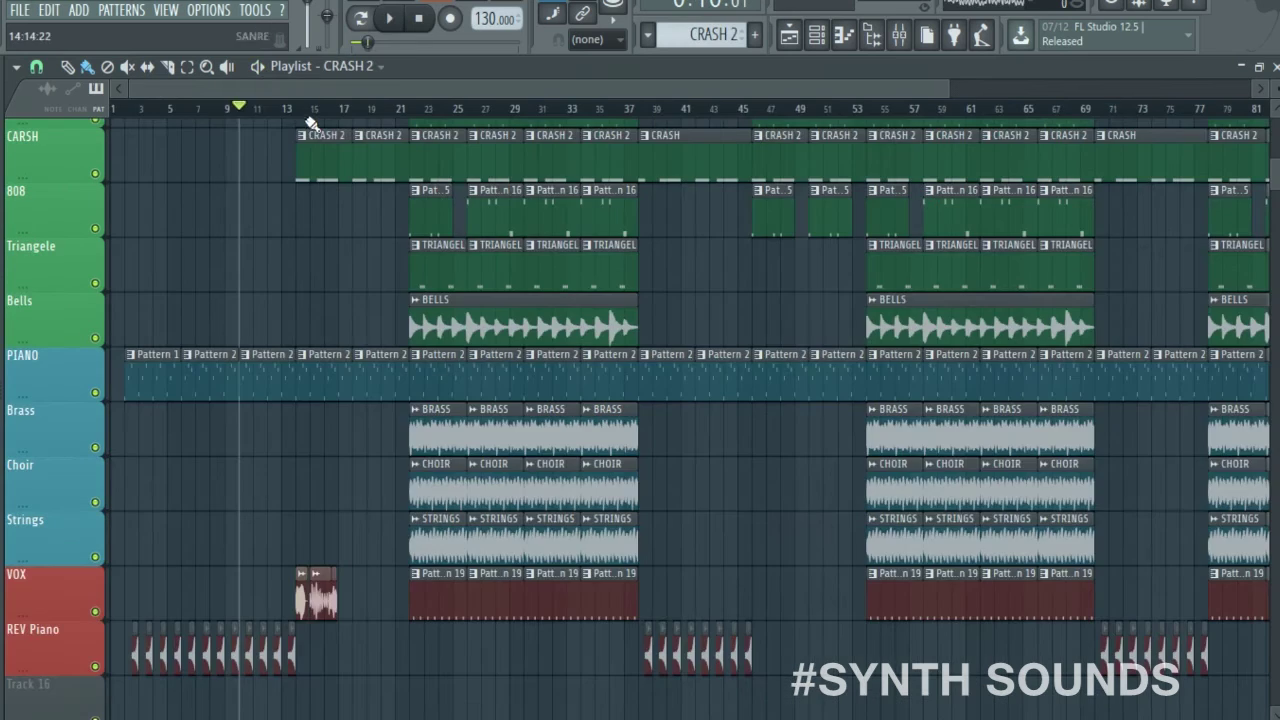
Inspect the VOX clip's sample settings at bar 14, close them, and listen to the vocal section.
{"action": "scroll", "coordinate": [305, 122], "scroll_direction": "up", "scroll_amount": 5}
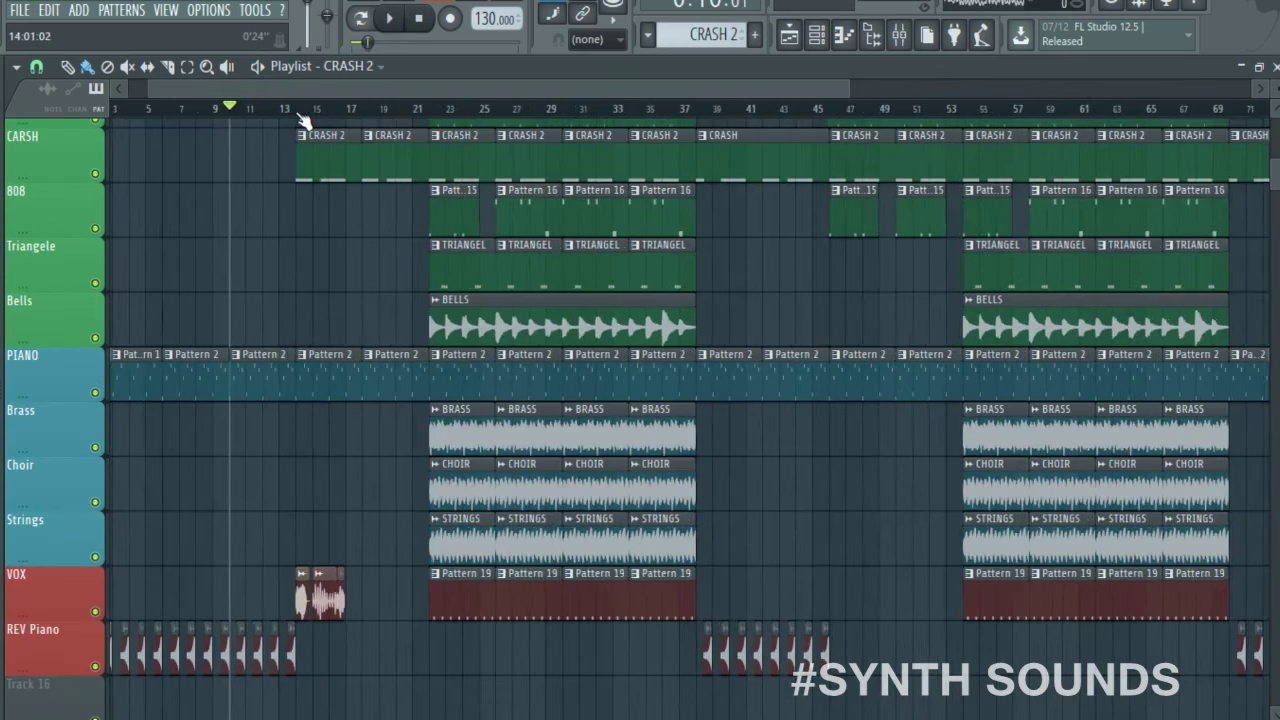
{"action": "double_click", "coordinate": [408, 598]}
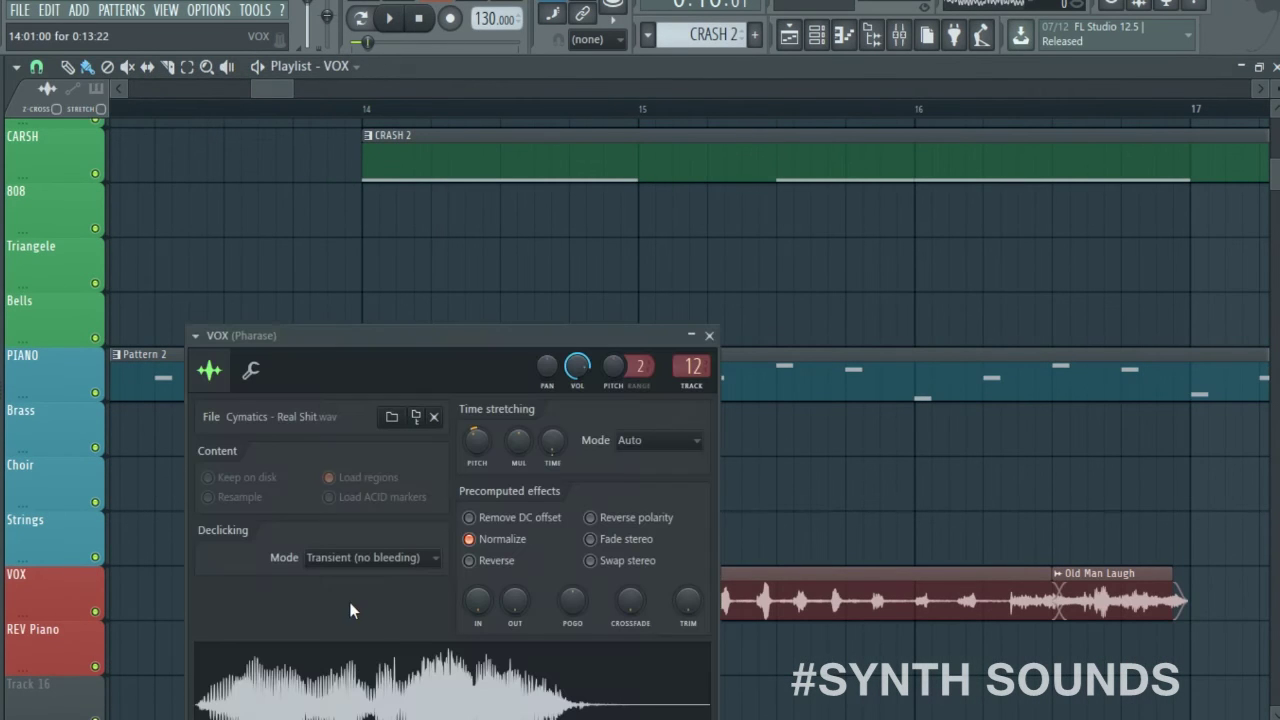
{"action": "left_click", "coordinate": [709, 335]}
{"action": "key", "text": "space"}
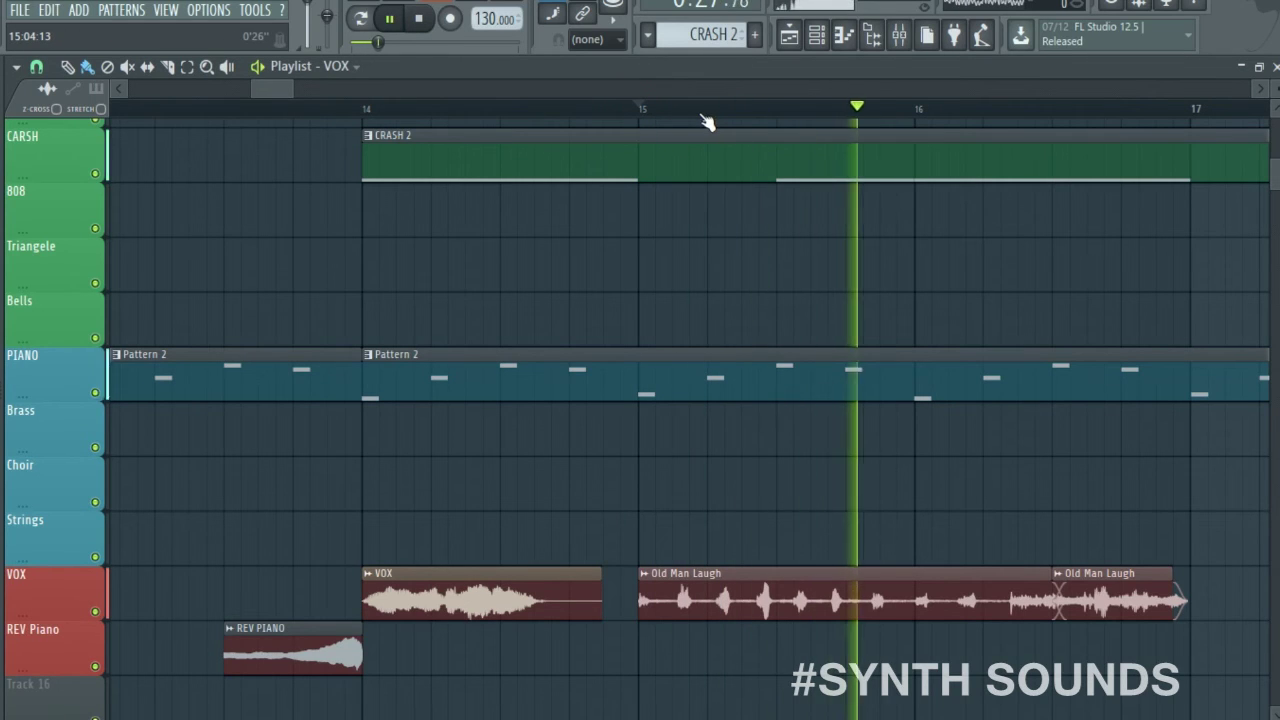
{"action": "key", "text": "space"}
Review the complete song arrangement across all playlist tracks.
{"action": "scroll", "coordinate": [706, 122], "scroll_direction": "down", "scroll_amount": 1}
{"action": "scroll", "coordinate": [706, 122], "scroll_direction": "down", "scroll_amount": 8}
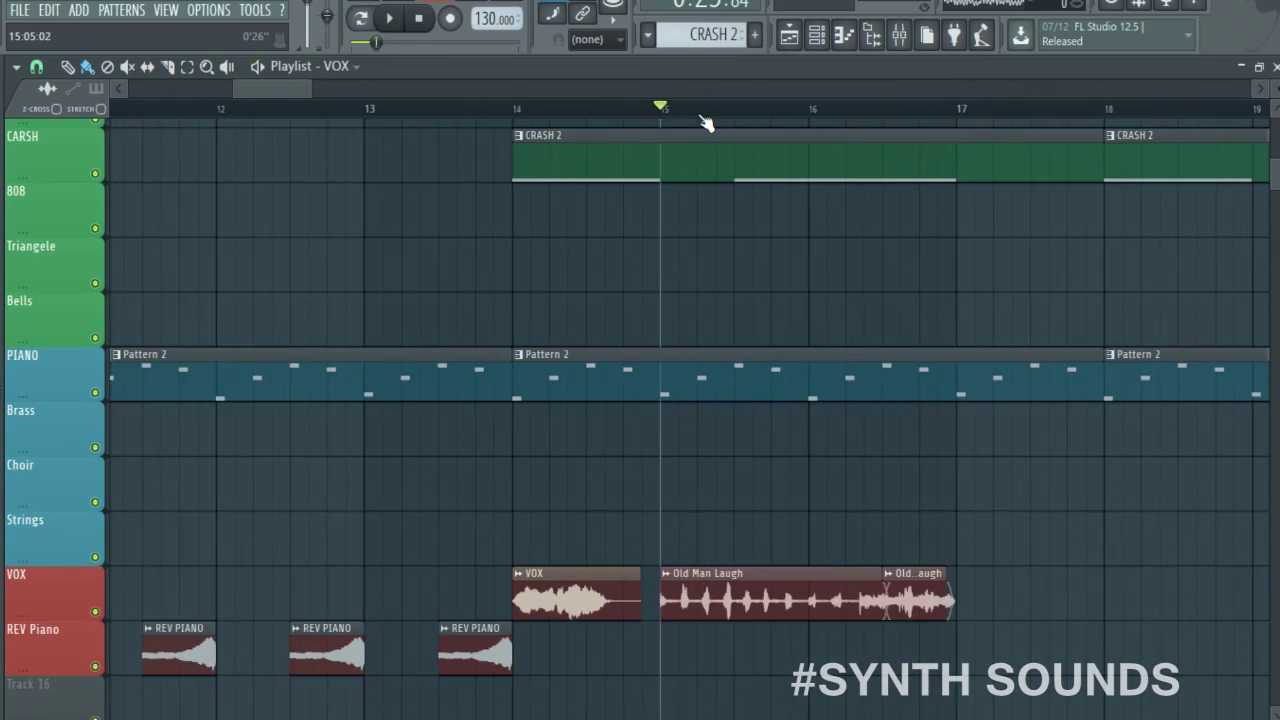
{"action": "scroll", "coordinate": [706, 122], "scroll_direction": "down", "scroll_amount": 4}
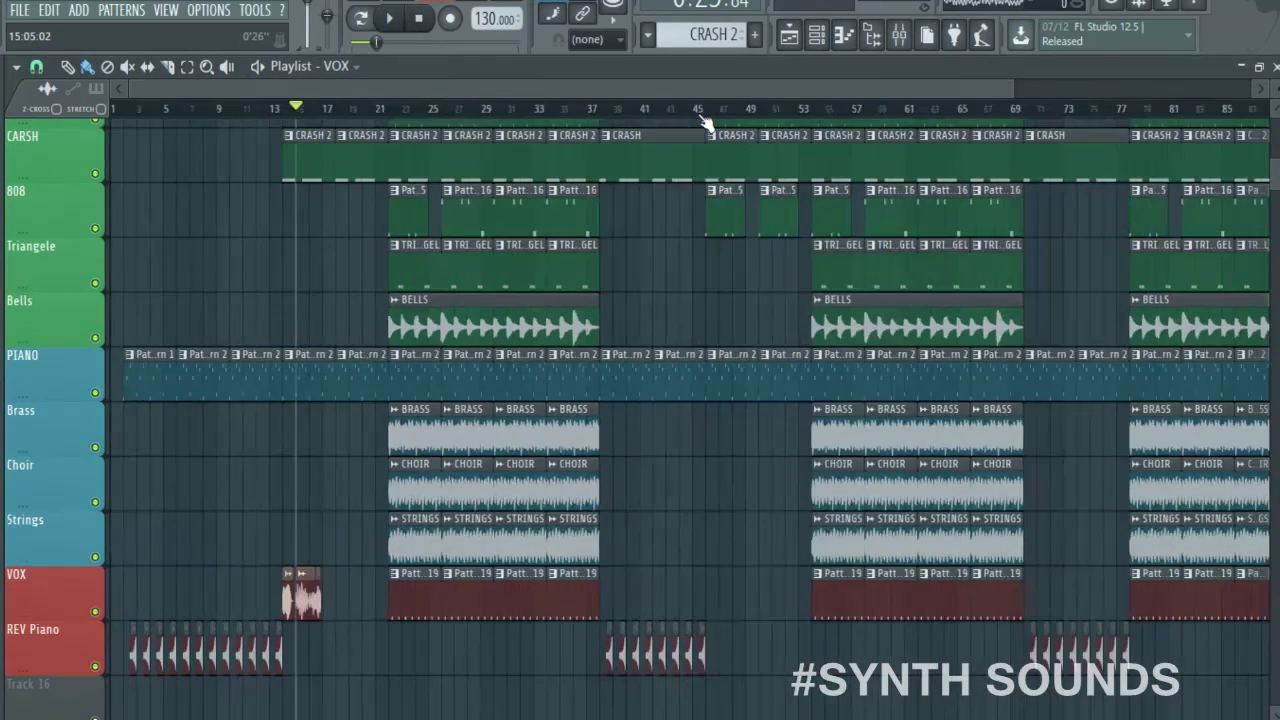
{"action": "scroll", "coordinate": [717, 248], "scroll_direction": "down", "scroll_amount": 2}
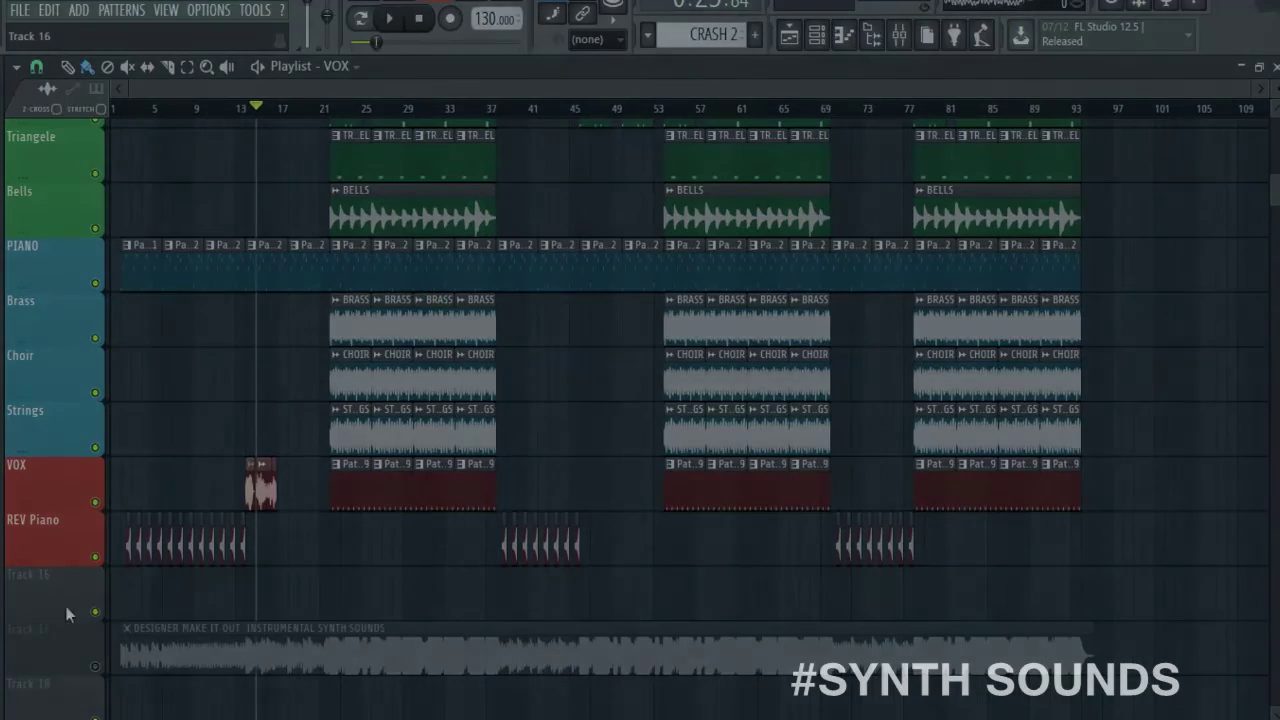